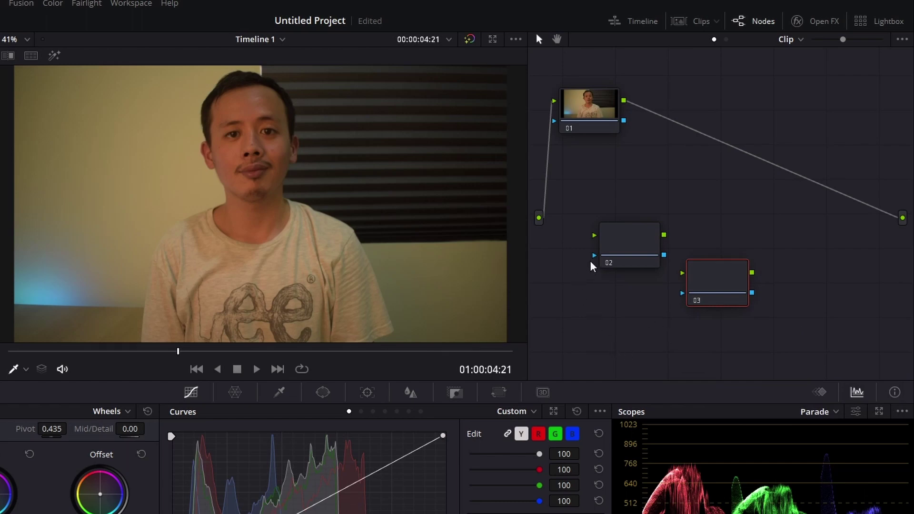
Insert nodes 02 and 03 in series after node 01 in the node graph and line node 01 up with them
left_click_drag(630, 257, 691, 161)
left_click_drag(707, 276, 772, 160)
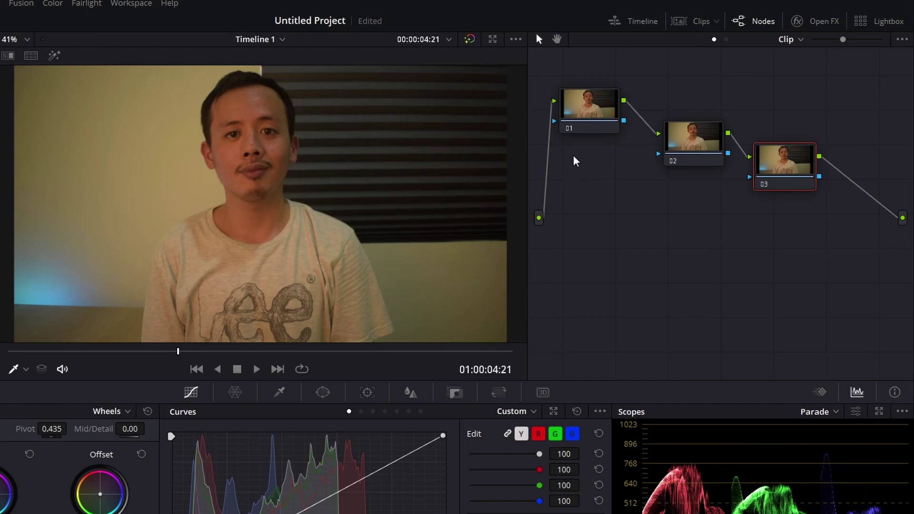
left_click_drag(581, 116, 581, 164)
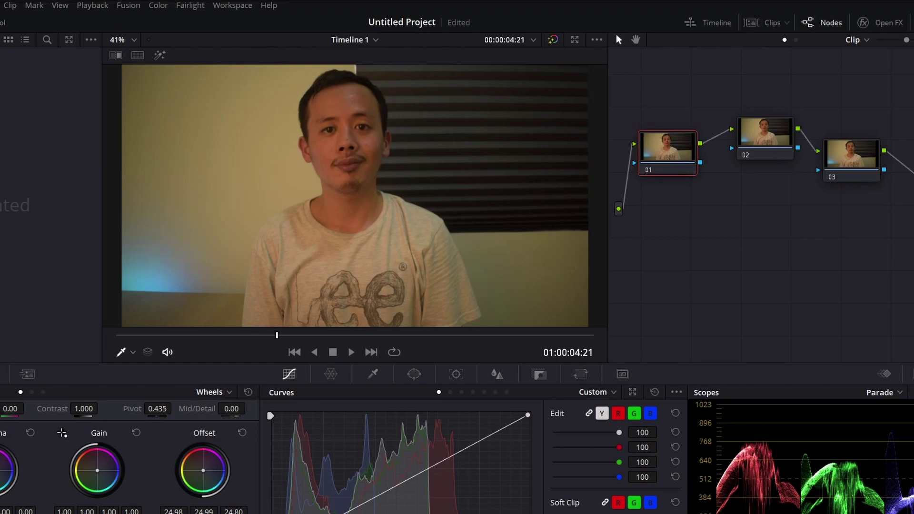
Try tinting node 01 blue with the Offset color wheel and counteracting the tint with node 02's Offset wheel
left_click_drag(203, 471, 212, 473)
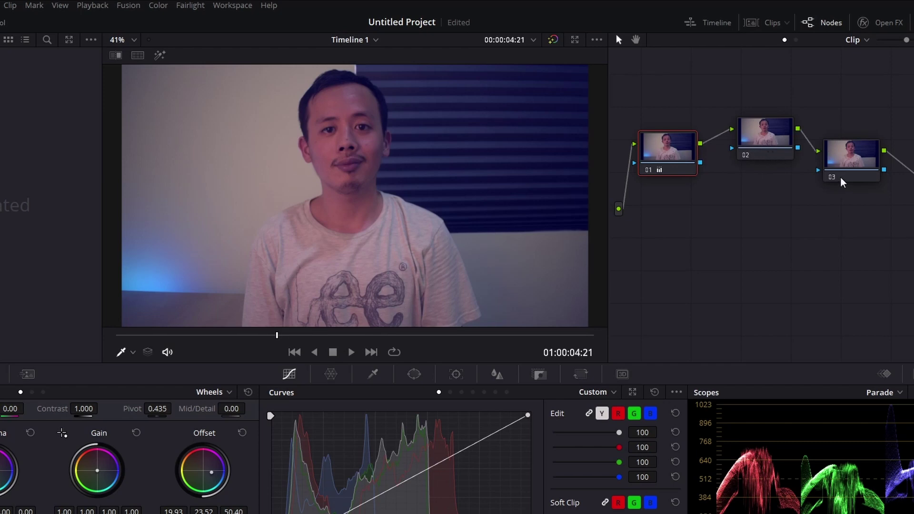
left_click(767, 143)
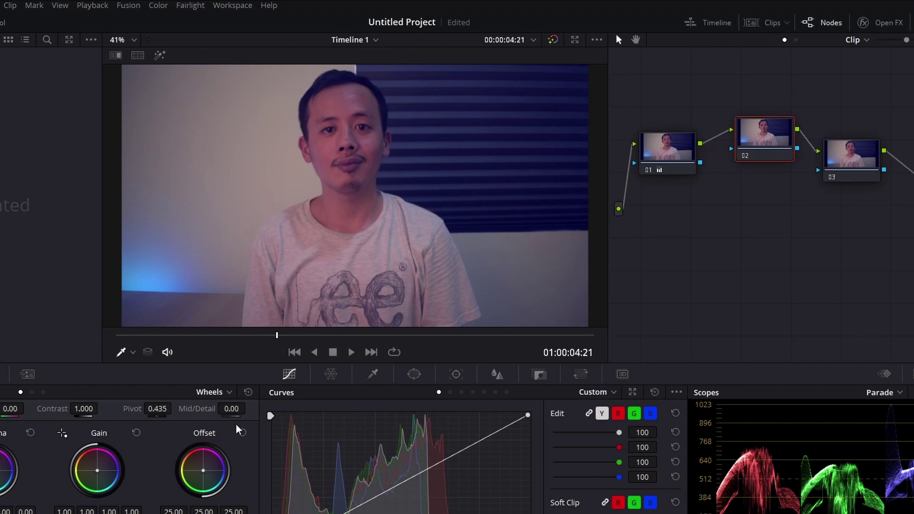
left_click_drag(212, 480, 204, 469)
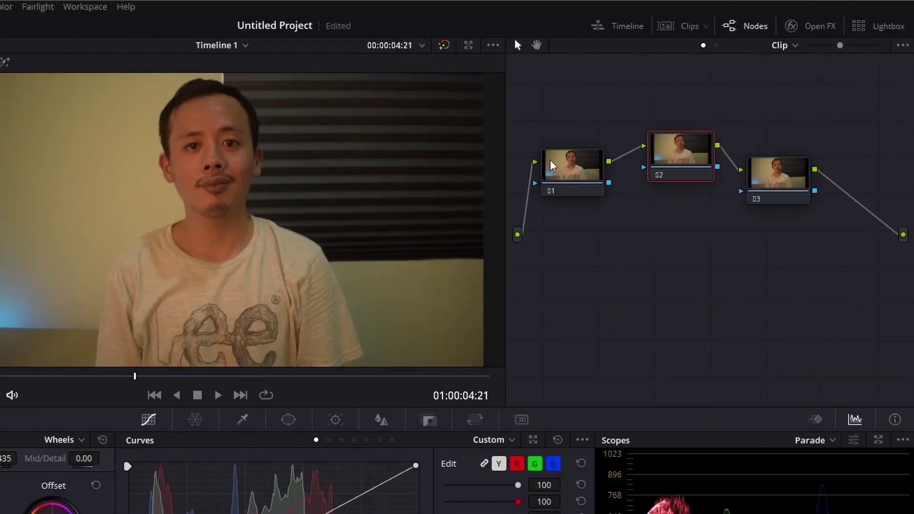
Label node 01 as WB
right_click(572, 165)
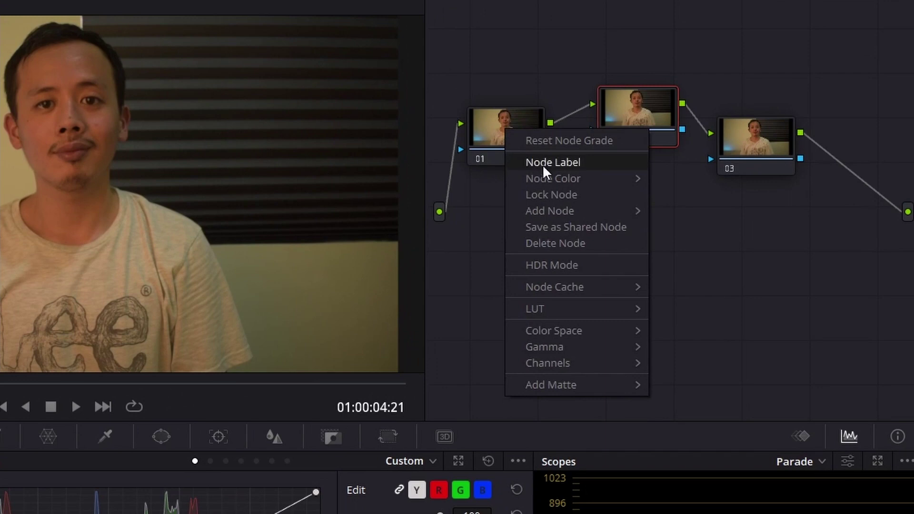
left_click(549, 164)
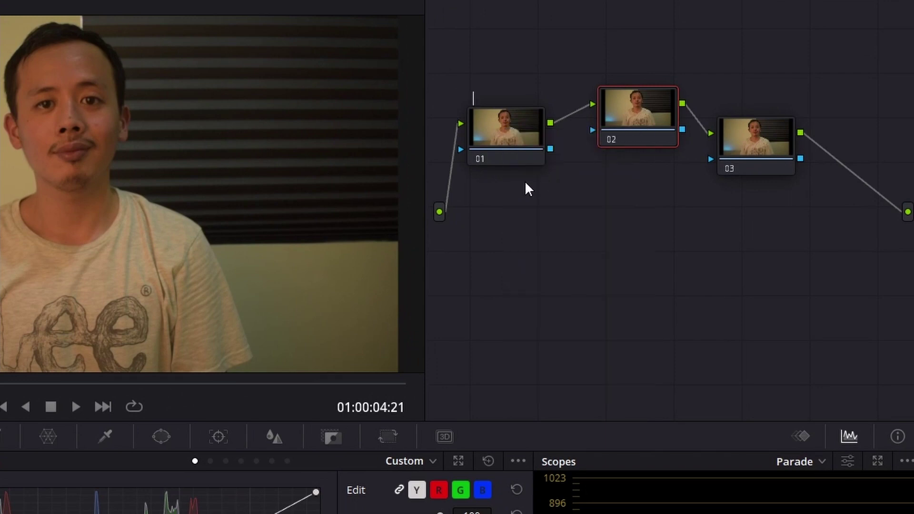
type("WB")
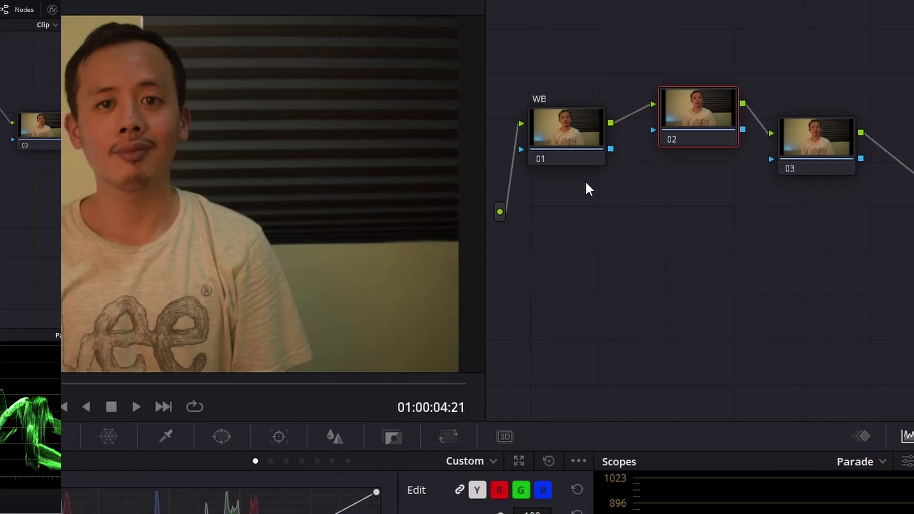
White-balance the WB node by sampling the pale wall beside the man's shoulder with the white balance picker
left_click(493, 156)
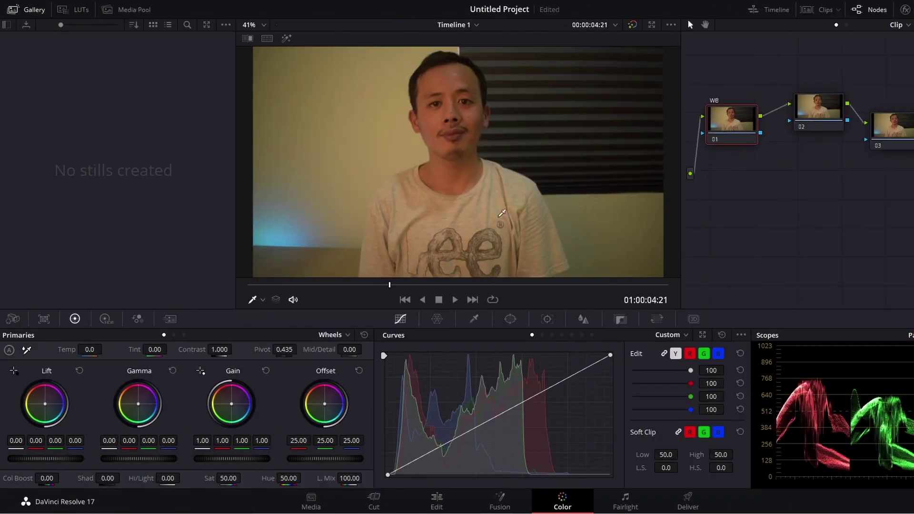
left_click(27, 351)
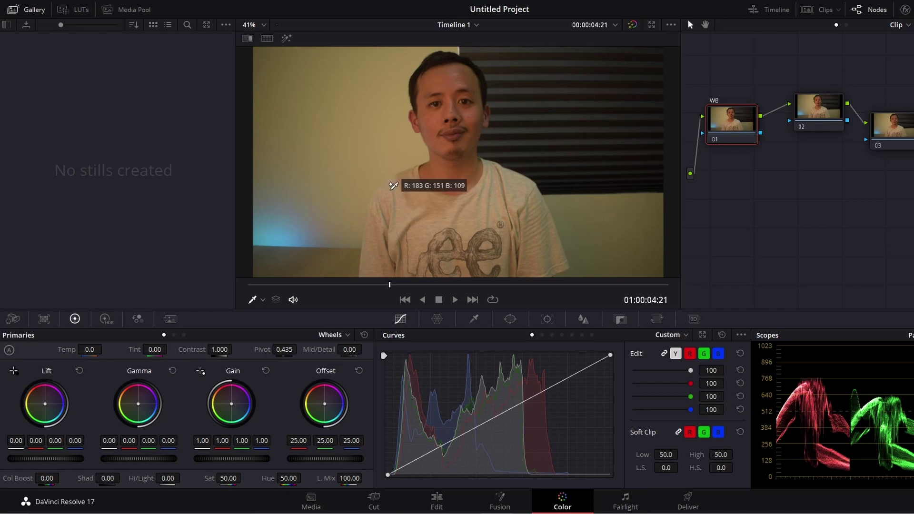
left_click(388, 189)
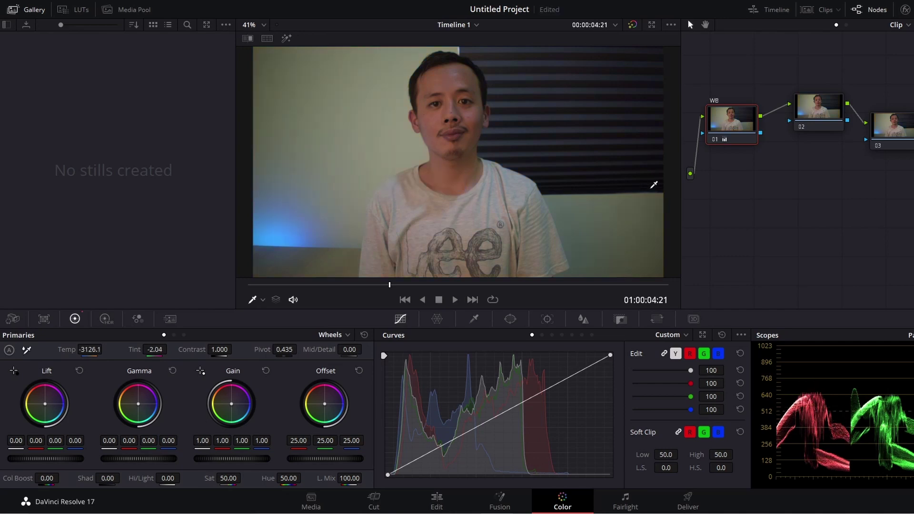
On node 02, compare the Log wheels with the standard lift, gamma and gain primaries wheels
left_click(817, 114)
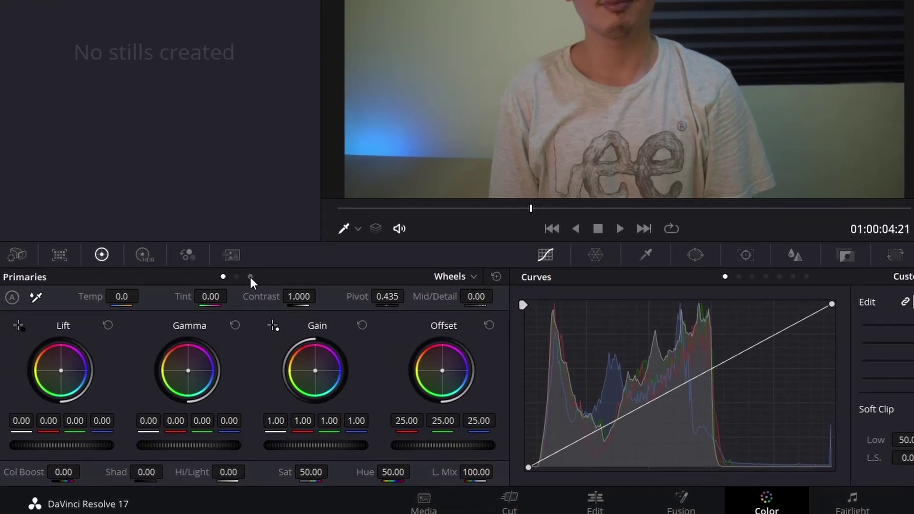
left_click(184, 335)
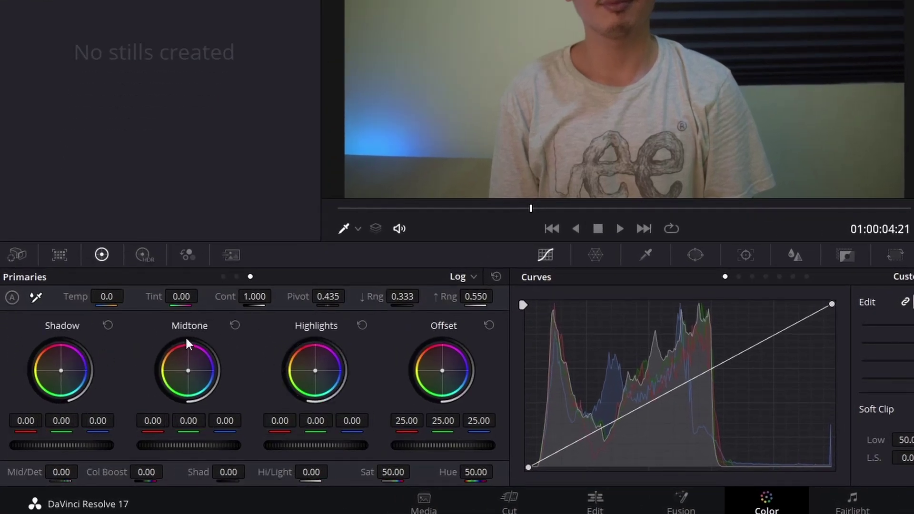
left_click(223, 276)
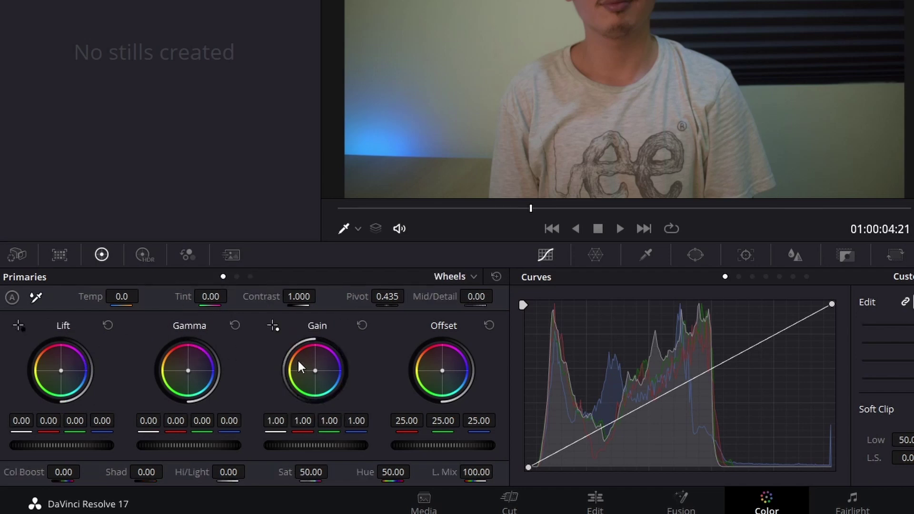
left_click(250, 277)
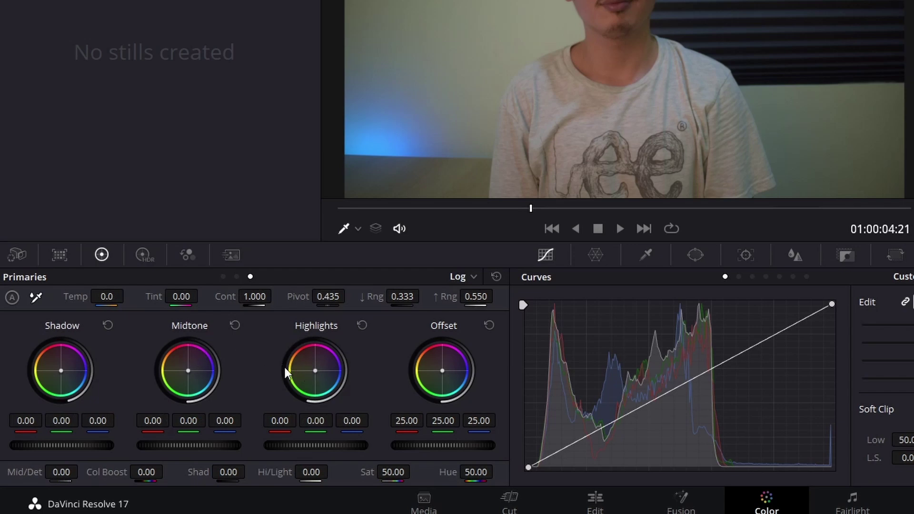
left_click(223, 277)
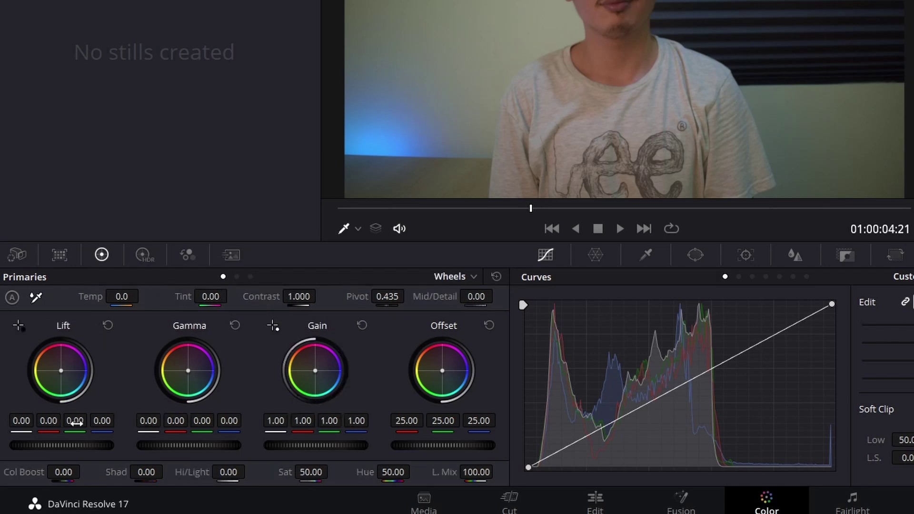
Adjust node 02's primaries to Lift -0.01, Gamma -0.02 and Gain 1.07
left_click_drag(79, 442, 62, 445)
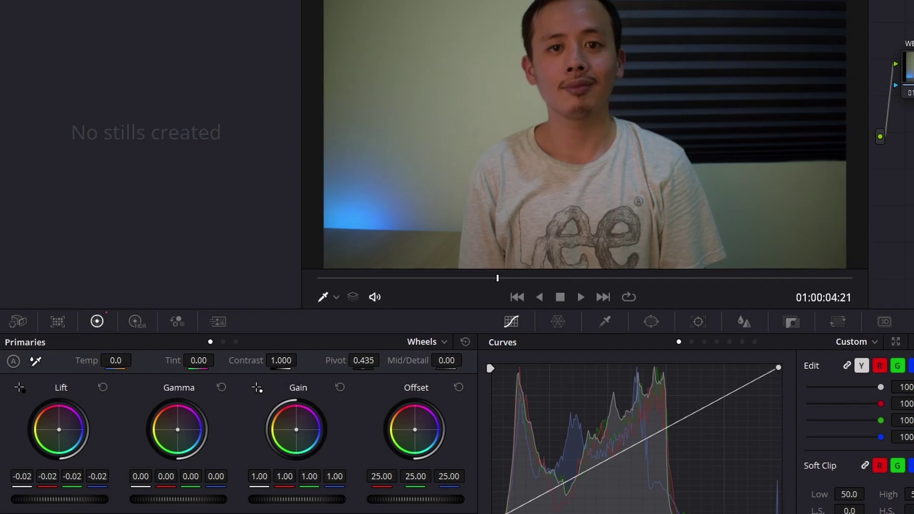
left_click_drag(62, 500, 70, 501)
left_click_drag(197, 506, 173, 506)
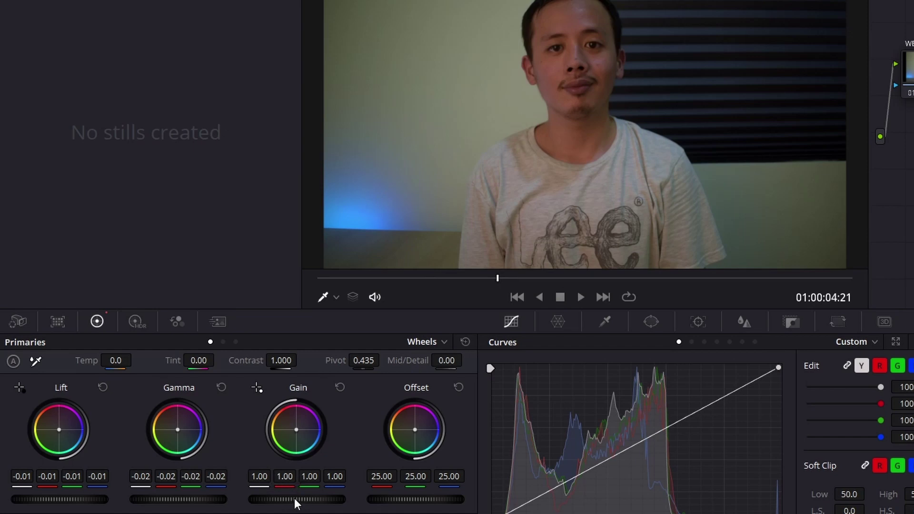
left_click_drag(297, 499, 320, 499)
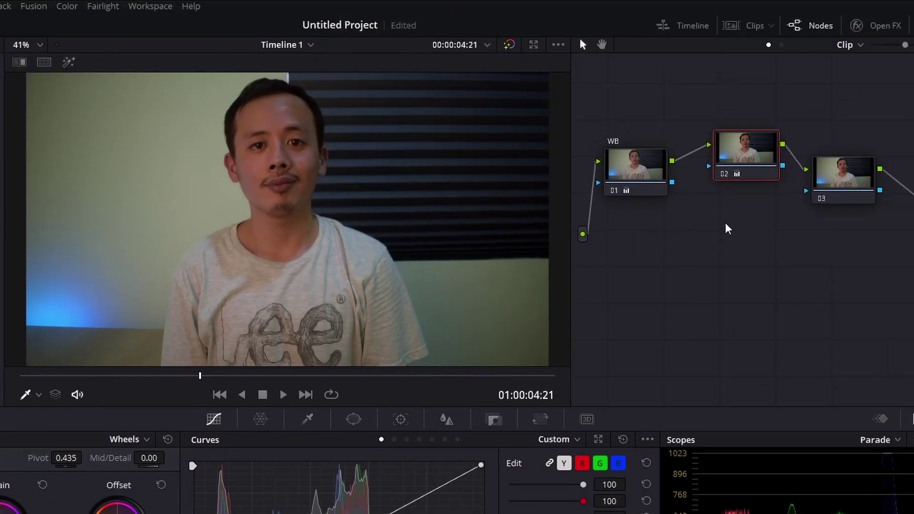
Disable and re-enable node 02 and the WB node to compare the image with and without each correction
left_click(724, 177)
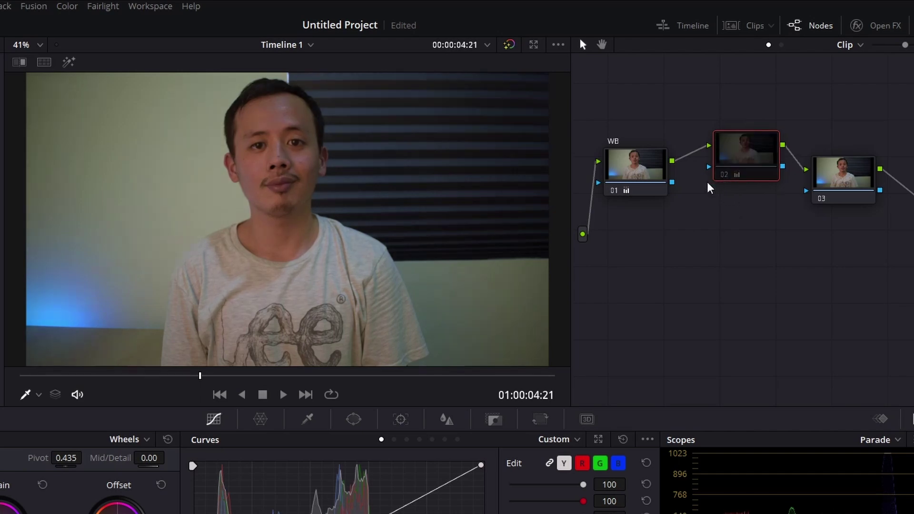
left_click(614, 193)
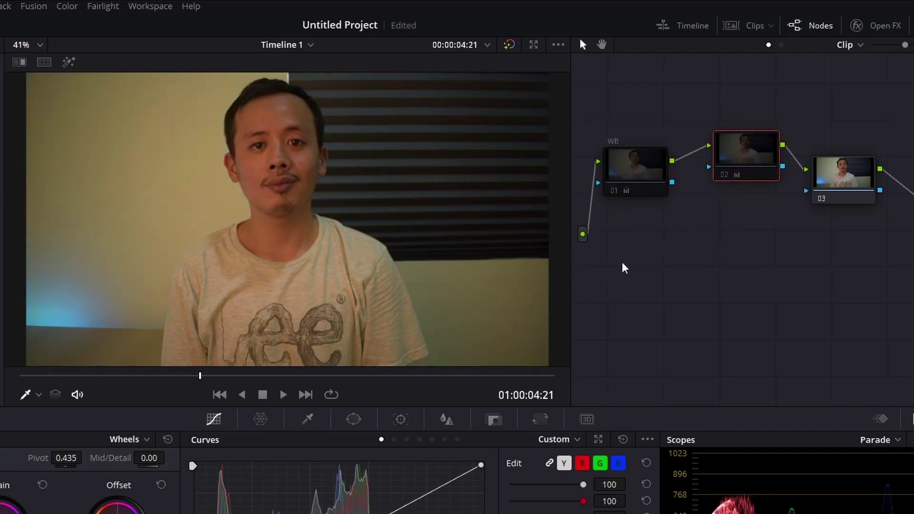
left_click(614, 193)
left_click(613, 193)
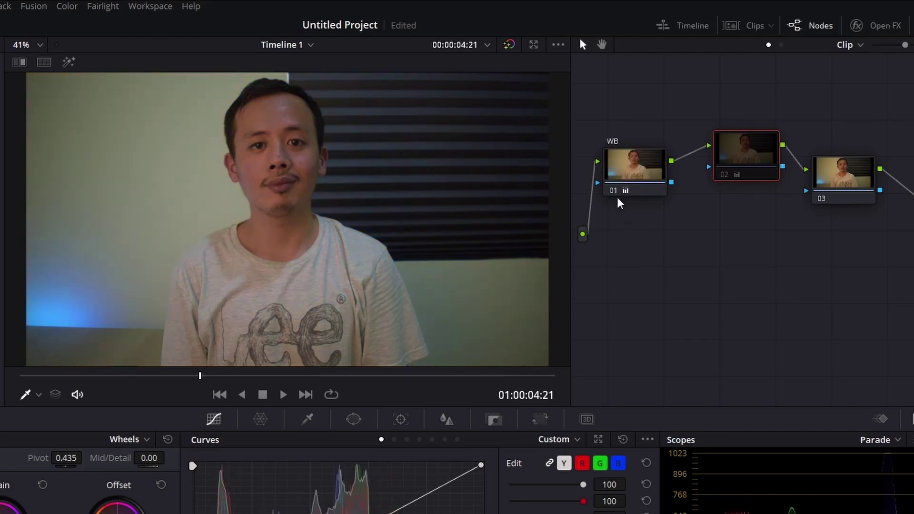
left_click(724, 181)
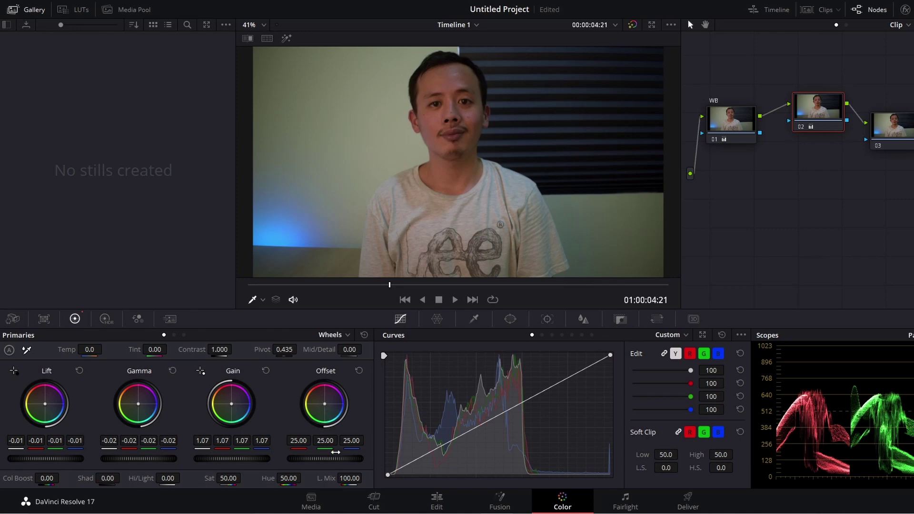
Try raising node 02's Offset to 34.45 and undo the change
left_click_drag(341, 463, 367, 463)
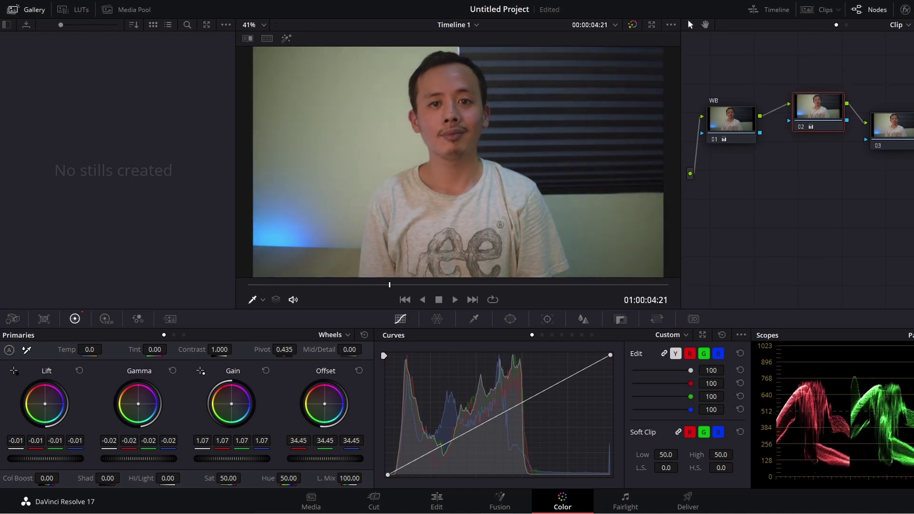
key("ctrl+z")
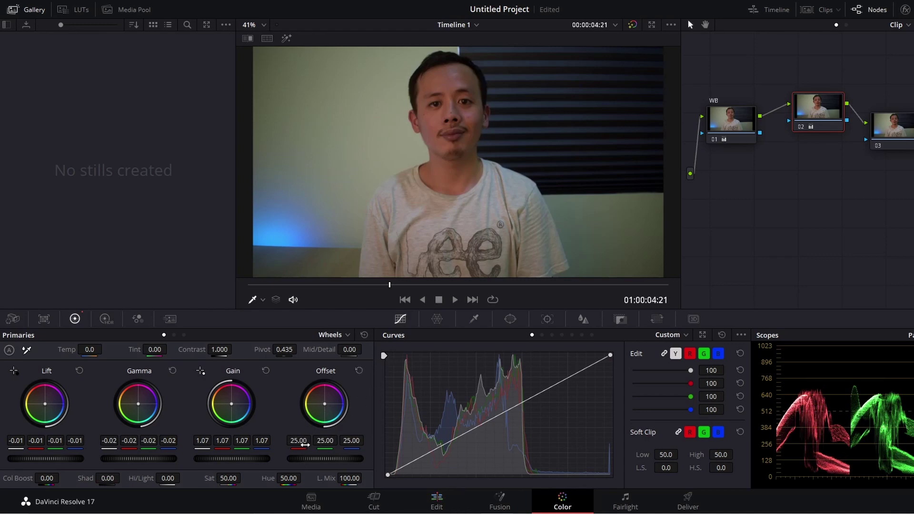
Save the project and shape a gentle S-curve on node 03 with one shadow point and one highlight point
key("ctrl+s")
left_click(892, 133)
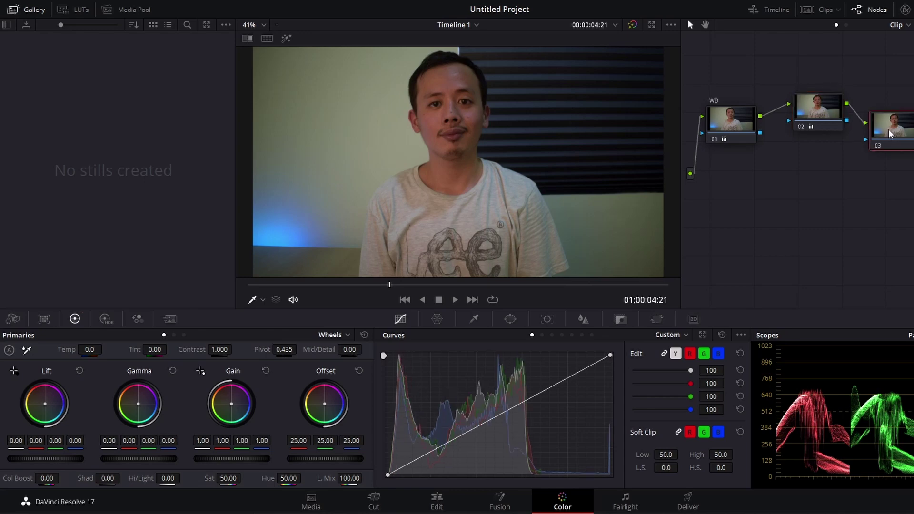
left_click(464, 438)
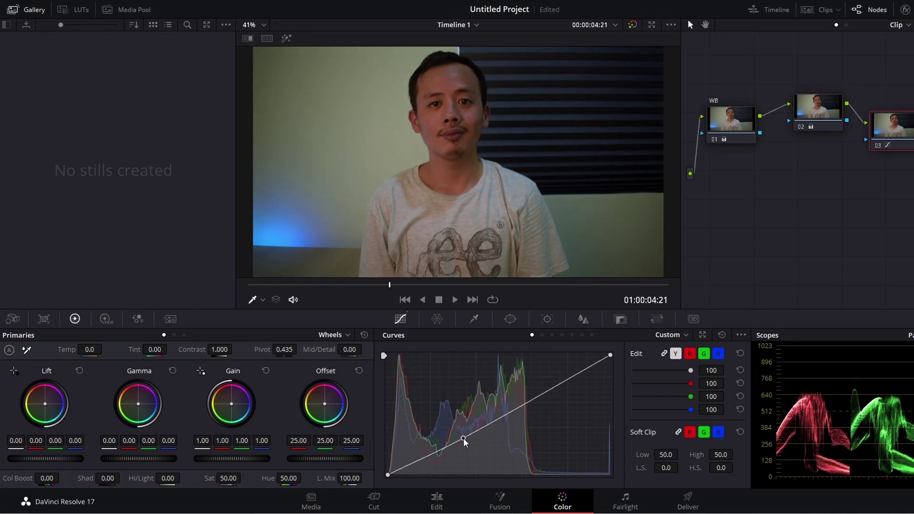
left_click(547, 388)
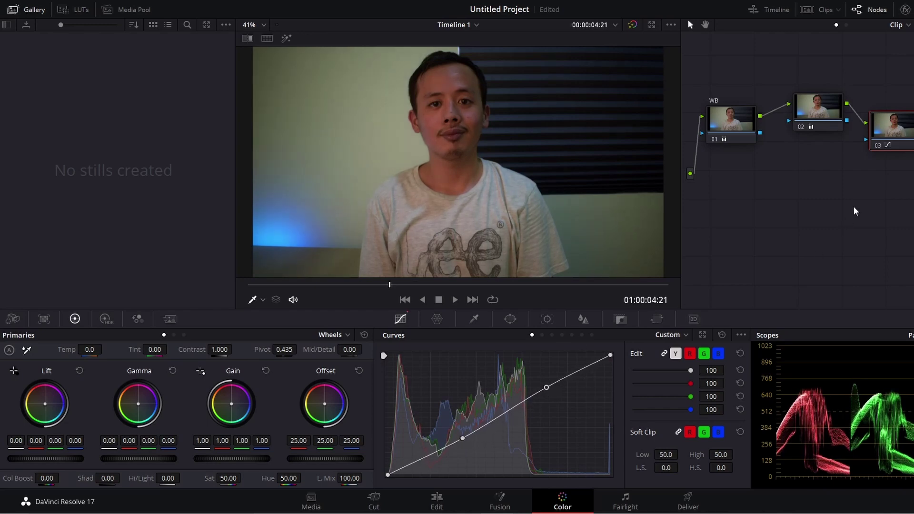
Toggle node 03 and bypass the whole grade to compare the image before and after correction
left_click(879, 147)
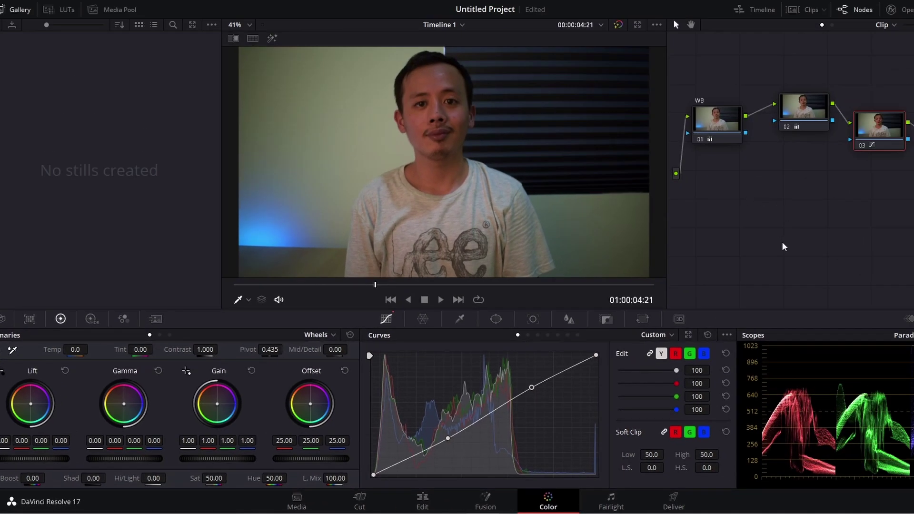
key("shift+d")
key("shift+d")
Rearrange nodes 01, 02 and 03 into a compact descending chain in the node graph
left_click_drag(717, 119, 707, 93)
left_click_drag(813, 125, 786, 135)
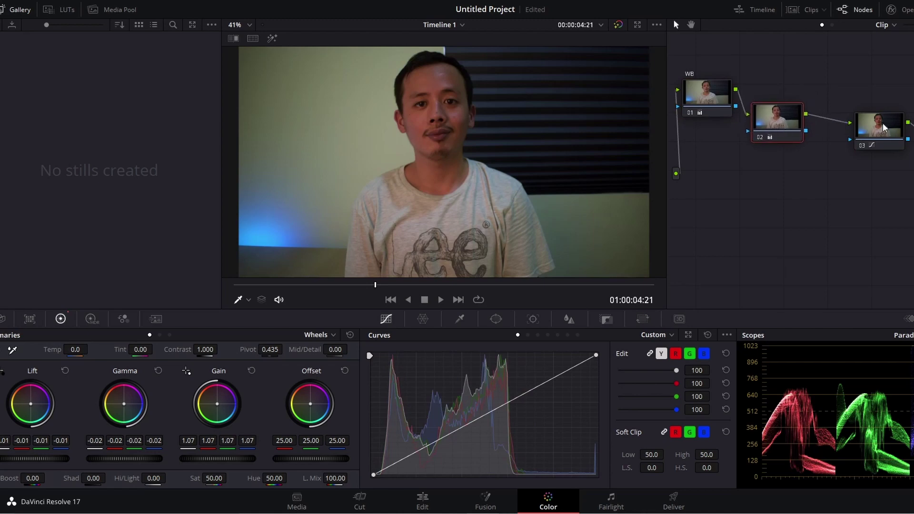
left_click_drag(873, 118, 844, 130)
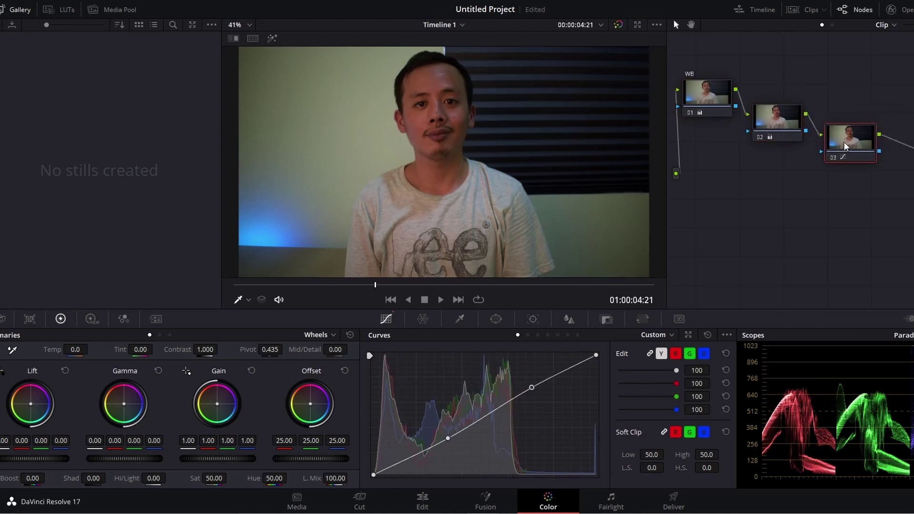
Add a new node 04, connect it after node 03 and place it just below node 03
right_click(773, 213)
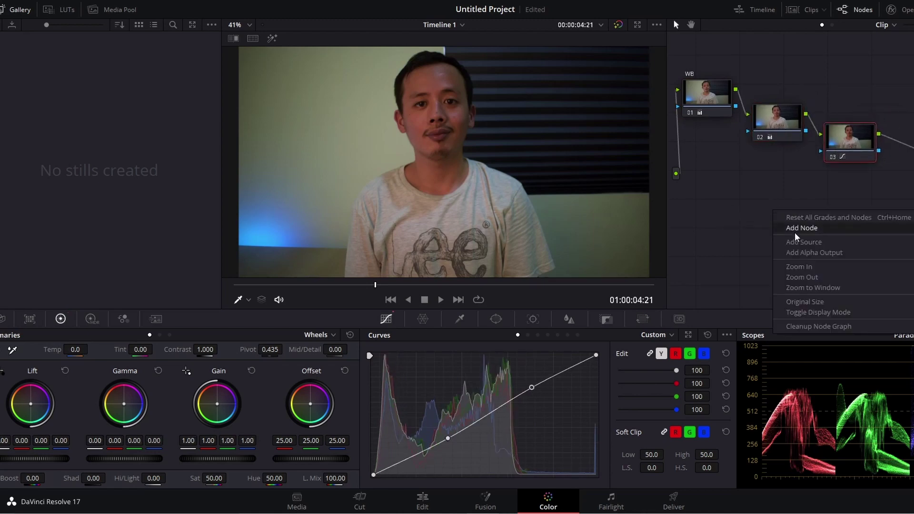
mouse_move(796, 229)
left_click(749, 231)
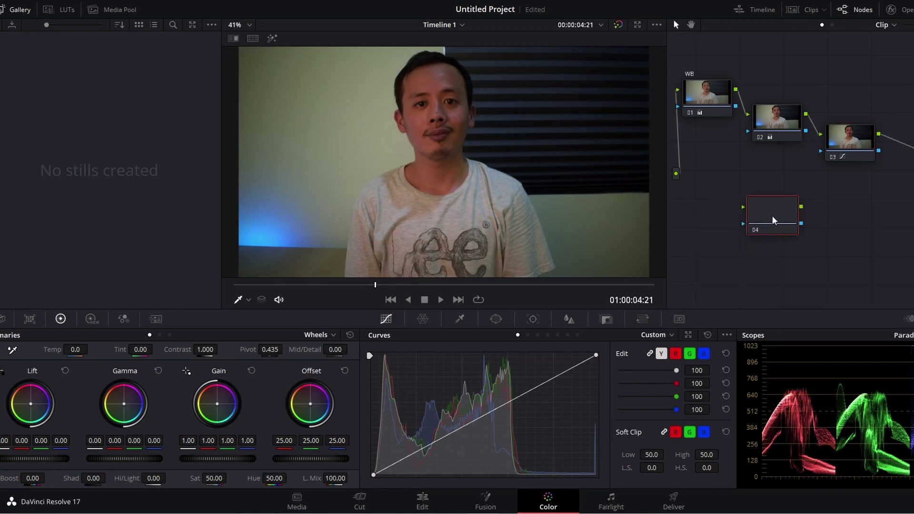
left_click_drag(781, 221, 912, 167)
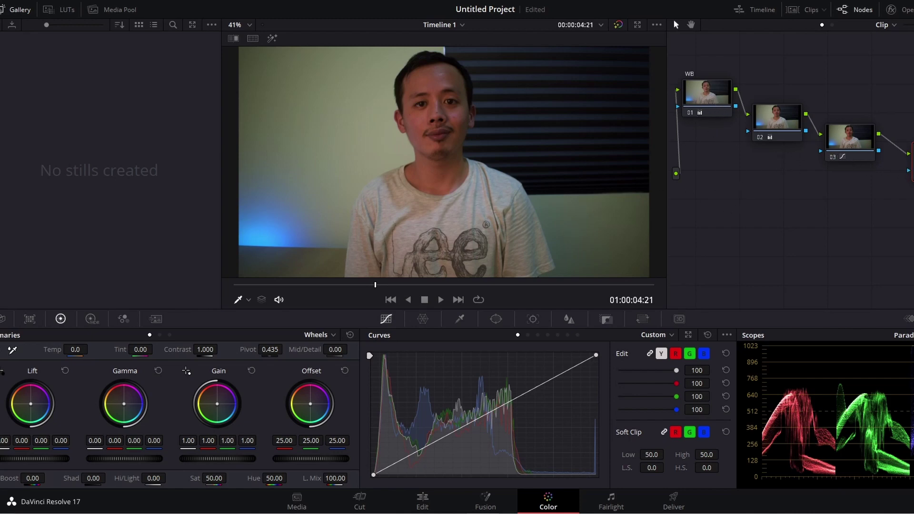
left_click_drag(912, 165, 871, 208)
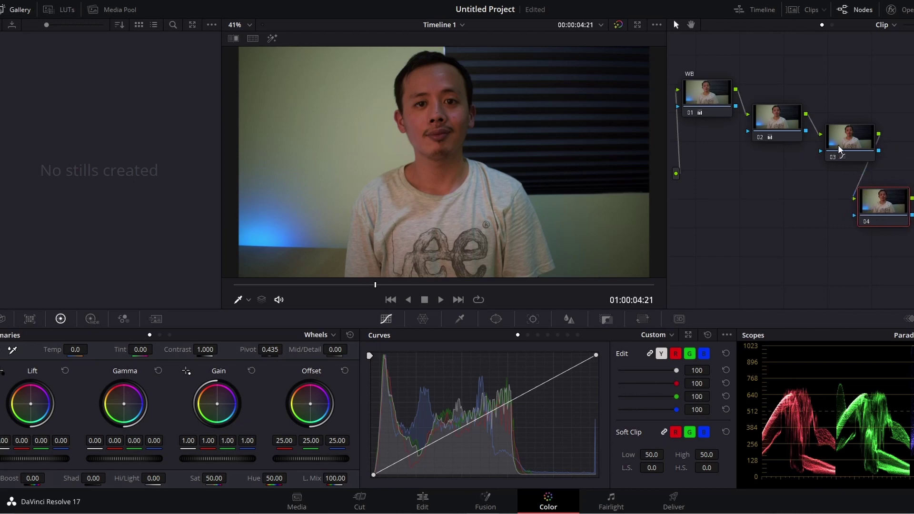
Place node 03 below node 02 with node 04 beside it, and warm node 04's gamma to red 0.01 and blue -0.01
left_click_drag(839, 145, 786, 188)
left_click_drag(872, 212, 856, 182)
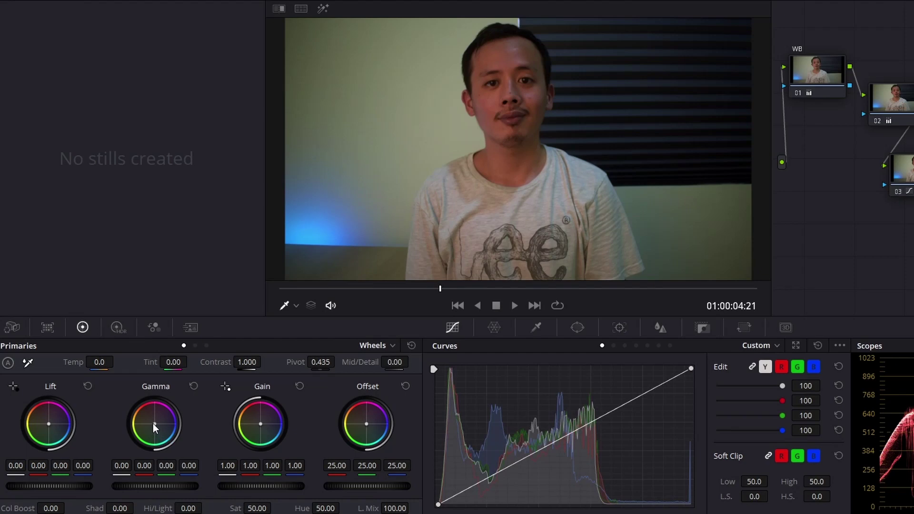
left_click_drag(155, 427, 155, 425)
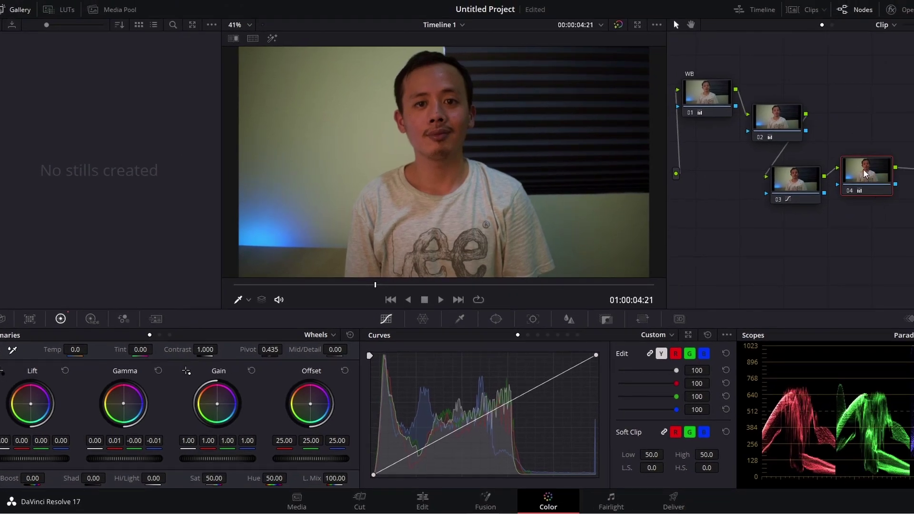
Move node 04 slightly higher in the node graph and bypass the whole grade to compare before and after
left_click(913, 143)
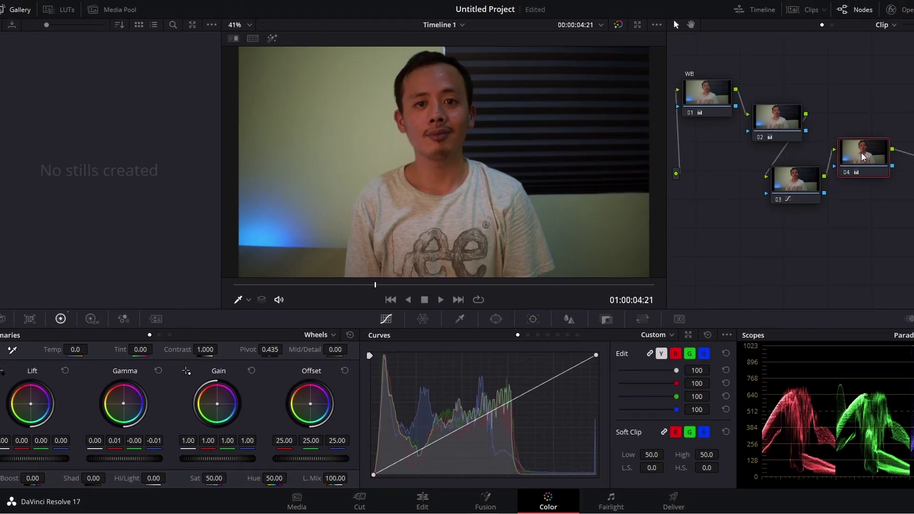
key("shift+d")
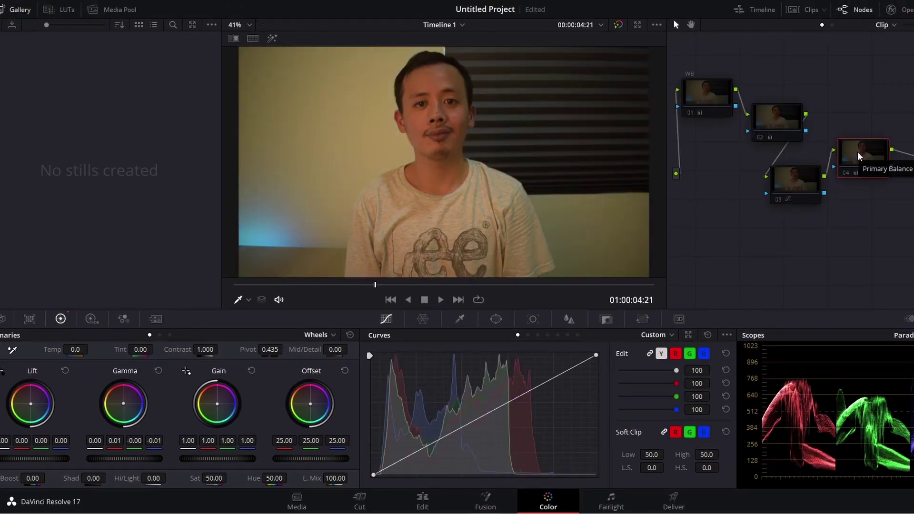
key("shift+d")
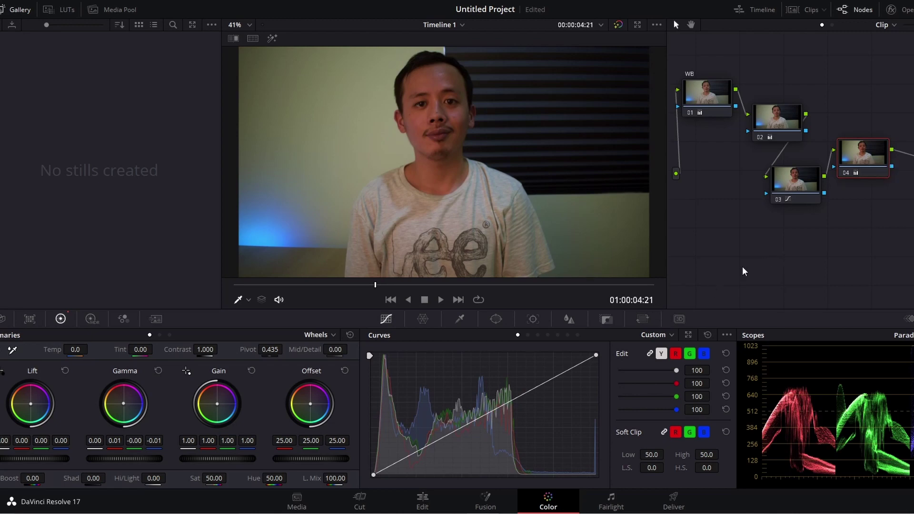
Add a corrector node after node 04 and lower the middle of its custom curve slightly to darken the image
right_click(773, 228)
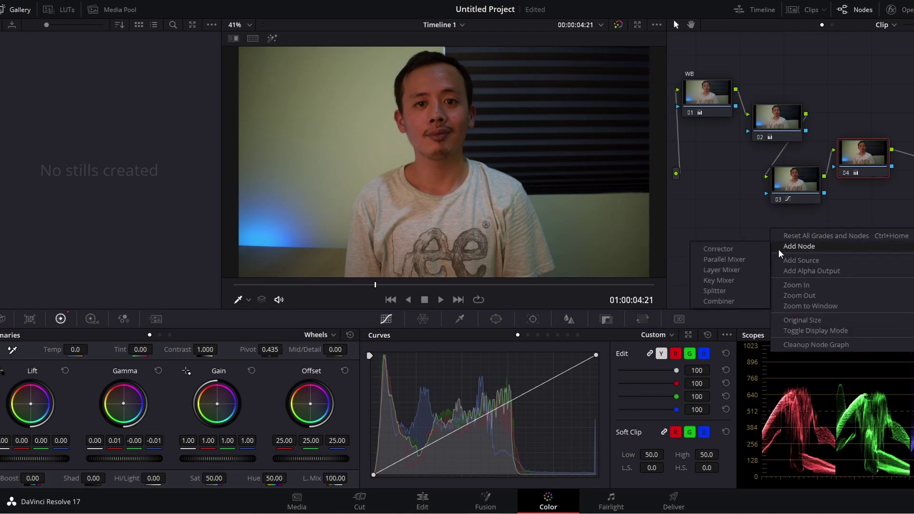
left_click(739, 250)
left_click_drag(780, 241, 896, 197)
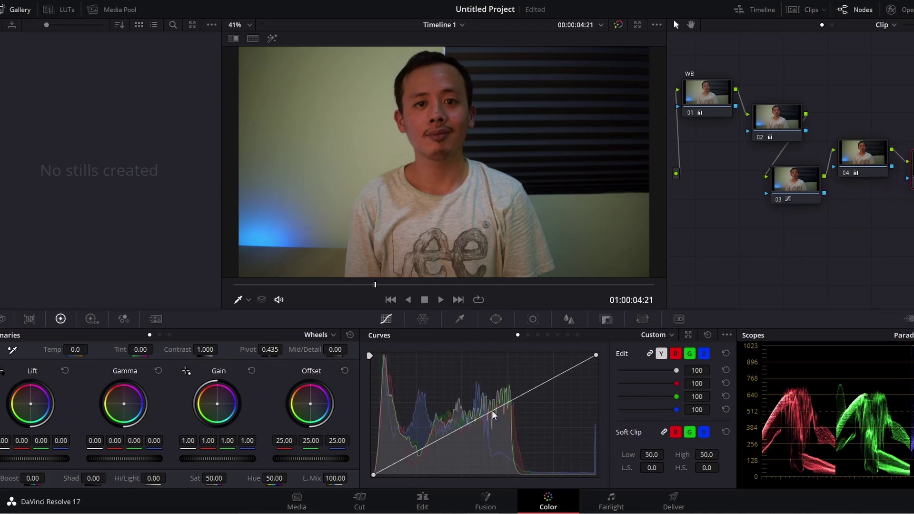
left_click_drag(492, 411, 490, 418)
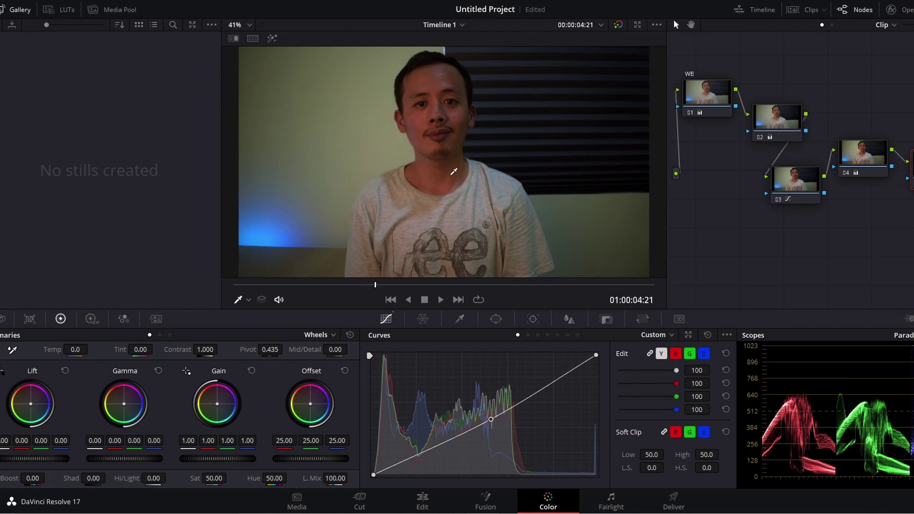
Add a circular power window to the new corrector node and invert it so the darkening affects the area outside
left_click(496, 319)
left_click(350, 406)
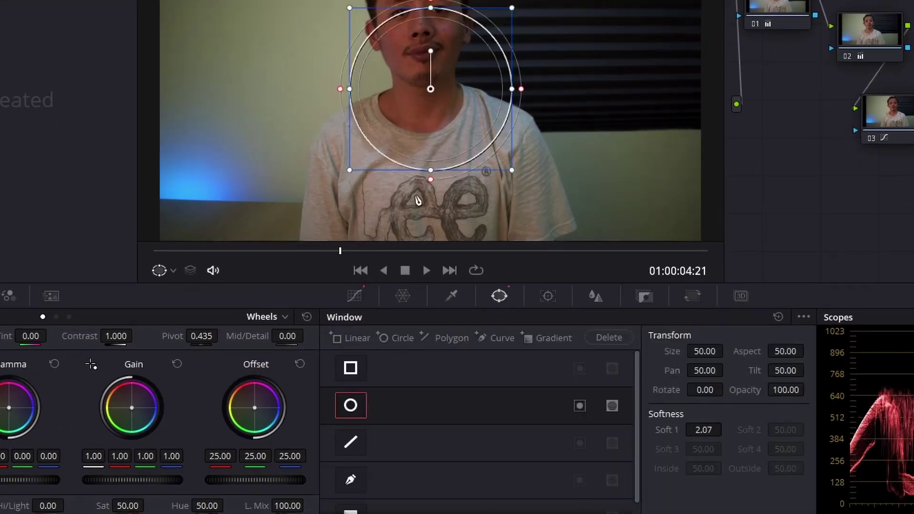
left_click(584, 406)
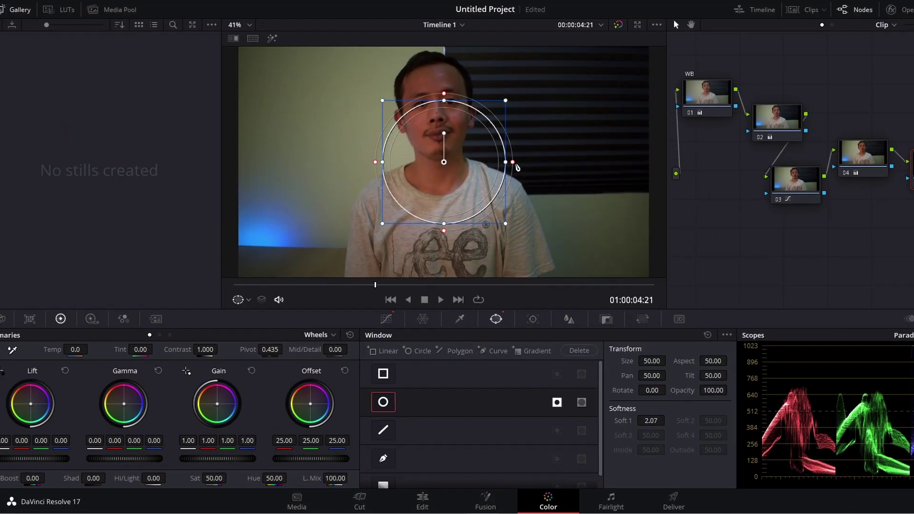
Feather the circular window to a softness of about 15, widen it to an aspect of about 64 and centre it around the man's face
left_click_drag(522, 89, 586, 103)
left_click_drag(562, 174, 564, 172)
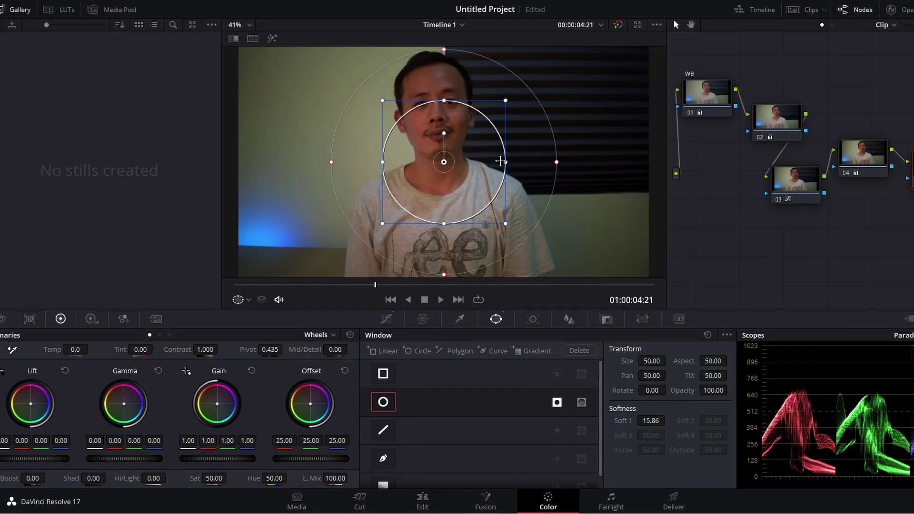
left_click_drag(508, 164, 485, 158)
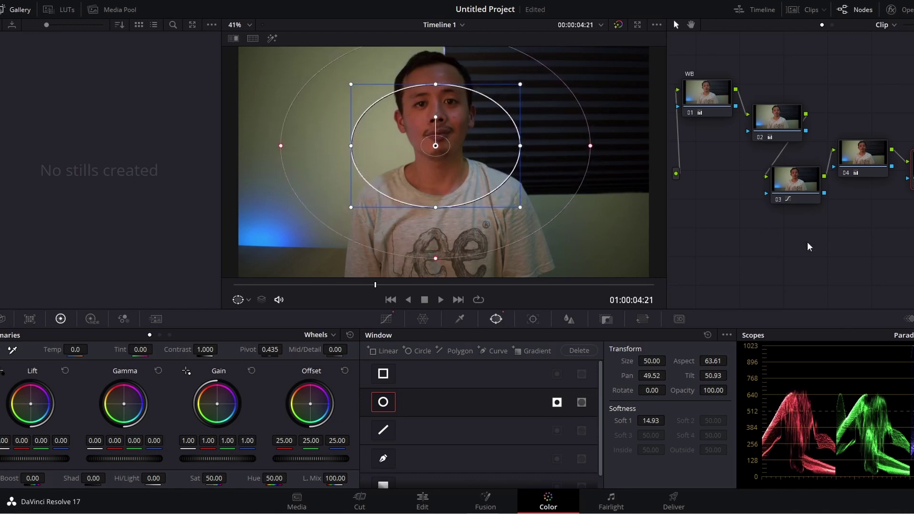
Fine-tune the midpoint of the vignette node's custom curve and bypass all grades to compare before and after
left_click(384, 319)
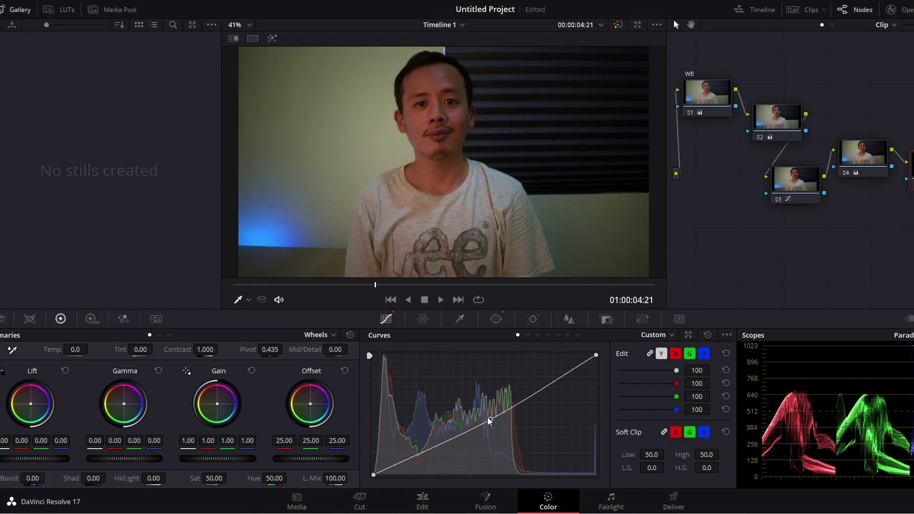
left_click_drag(490, 417, 490, 419)
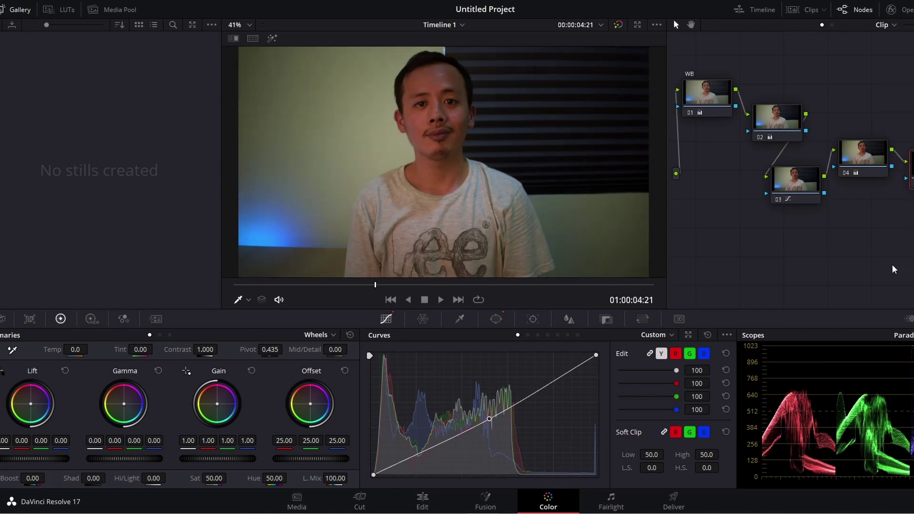
key("alt+d")
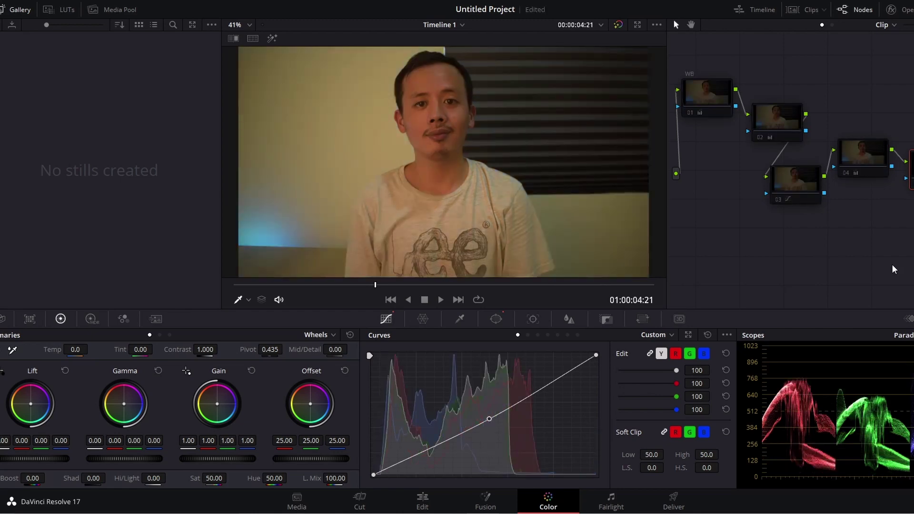
key("alt+d")
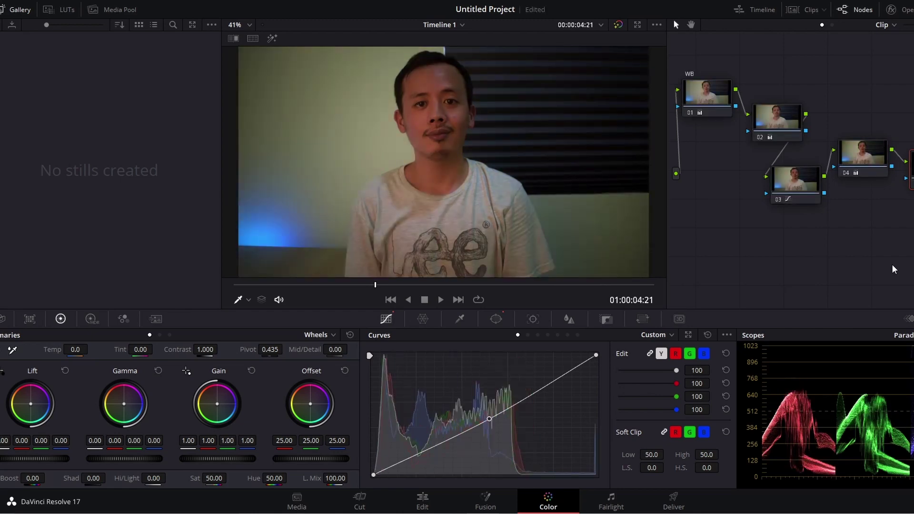